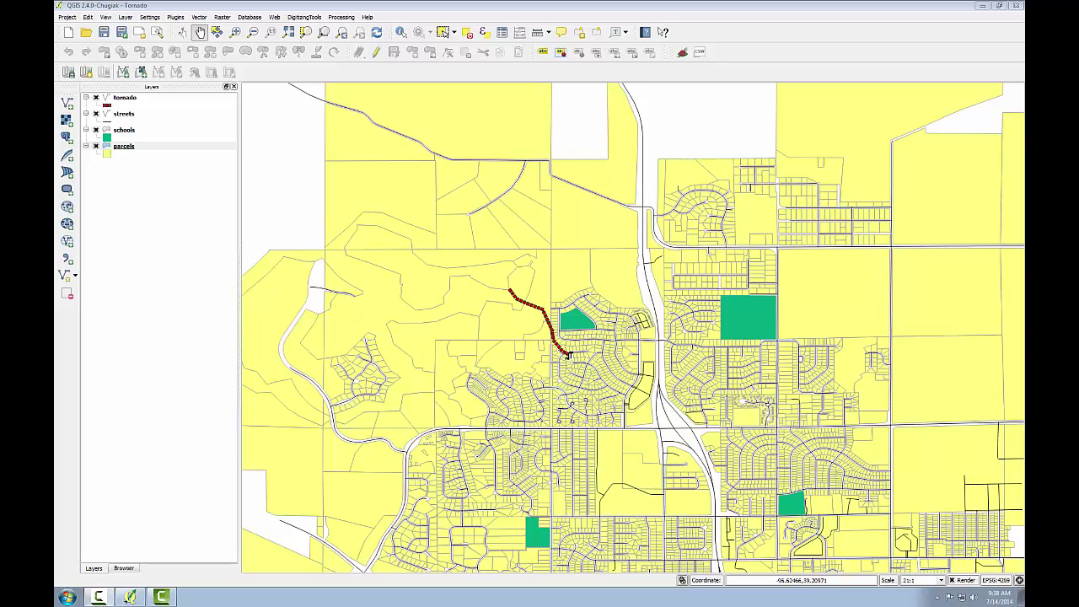
Start a Buffer(s) run on the tornado layer with a buffer distance of 900
left_click(197, 18)
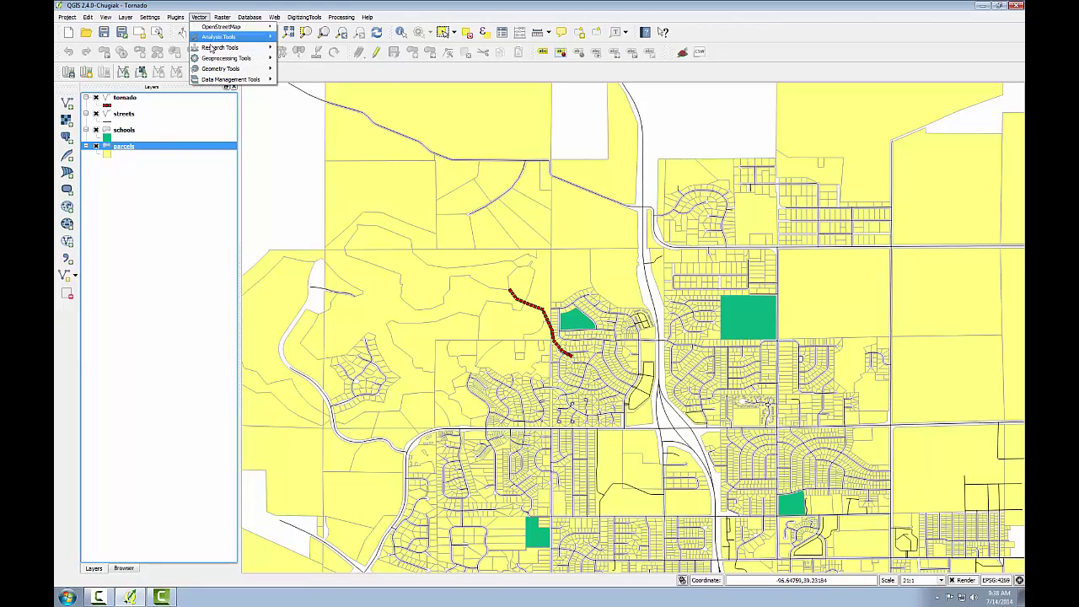
mouse_move(226, 61)
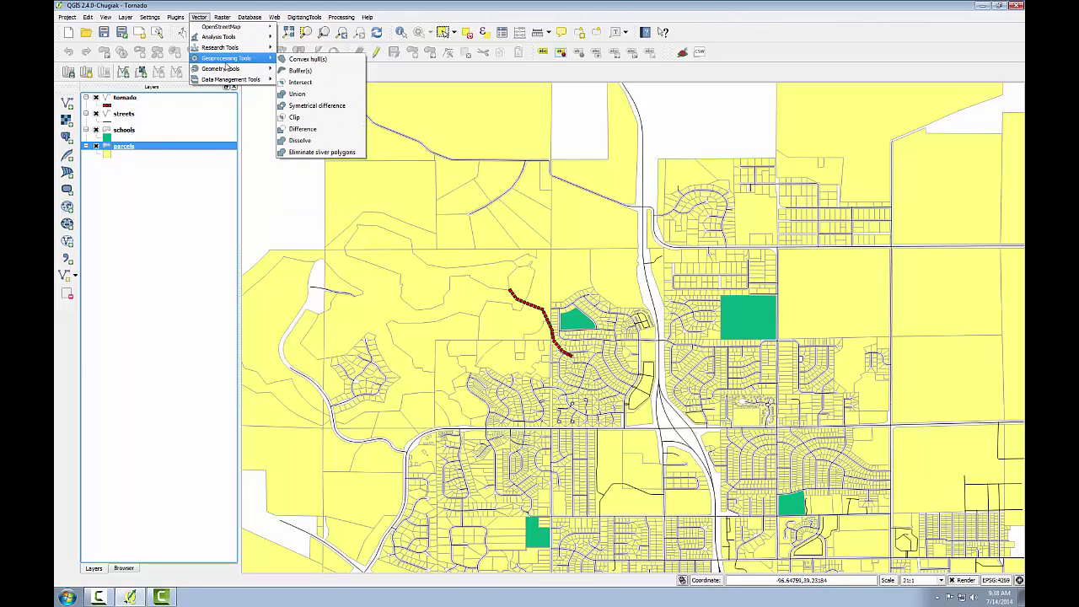
left_click(297, 70)
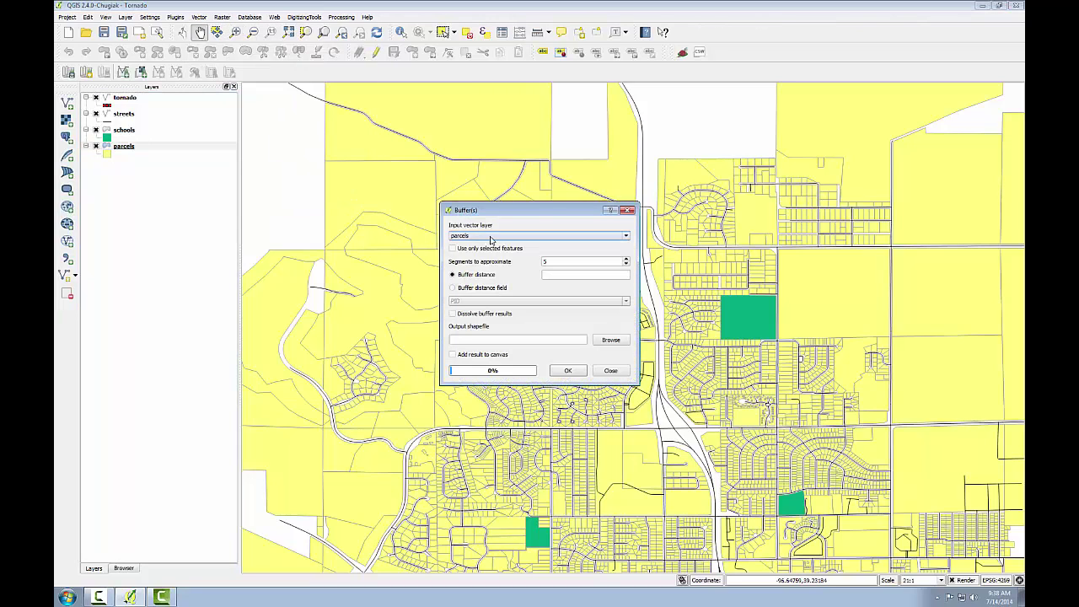
left_click(492, 237)
left_click(479, 264)
left_click(546, 275)
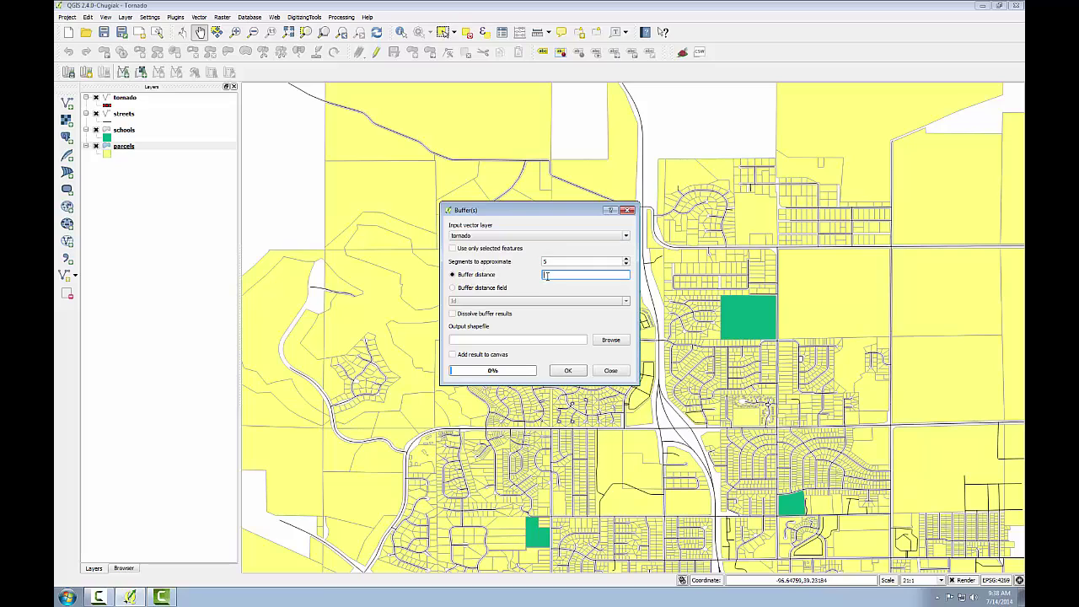
type("900")
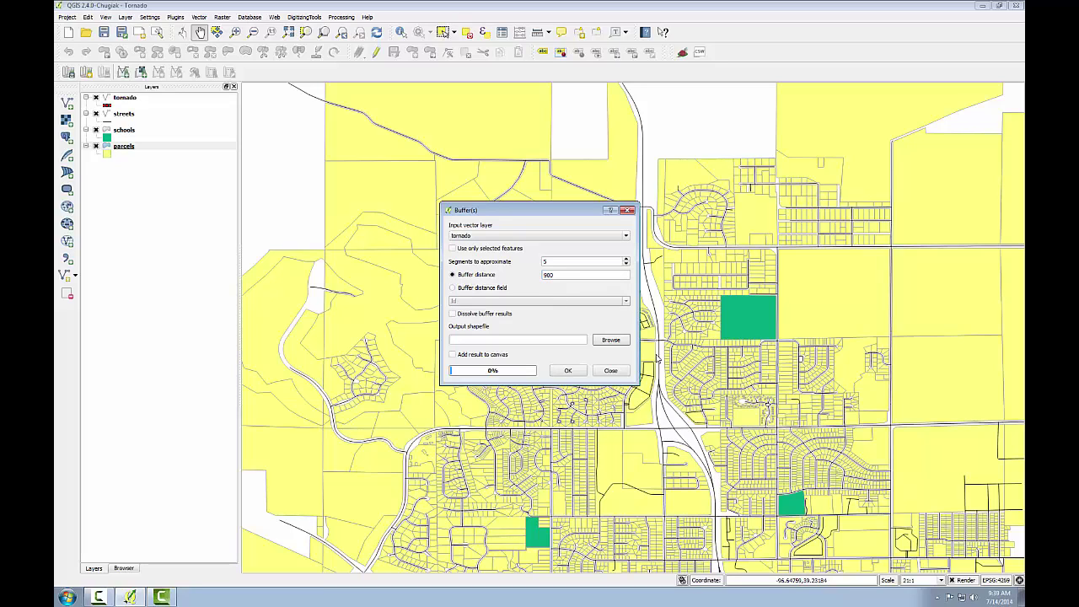
Browse to the Lab 3 > Data > Tornado > MyData folder for the buffer output
left_click(619, 342)
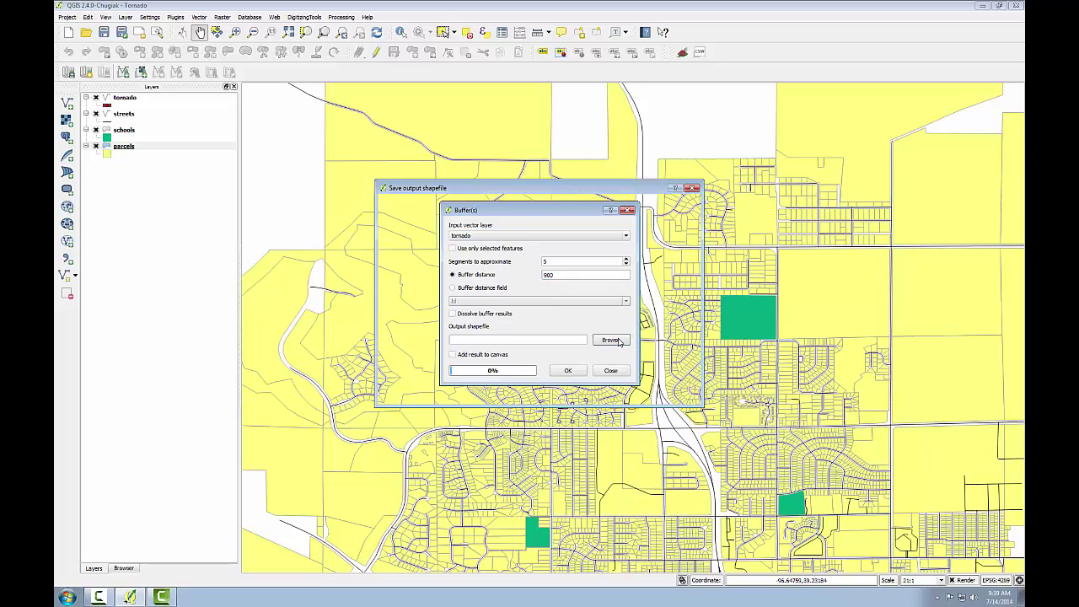
left_click(649, 205)
left_click(650, 205)
left_click(650, 205)
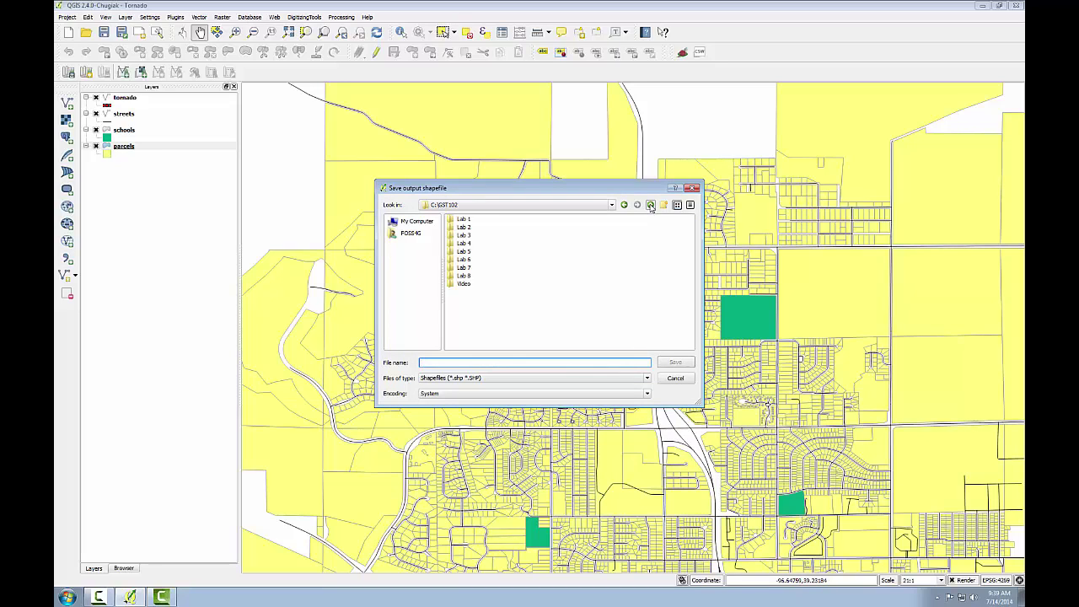
double_click(461, 244)
double_click(466, 219)
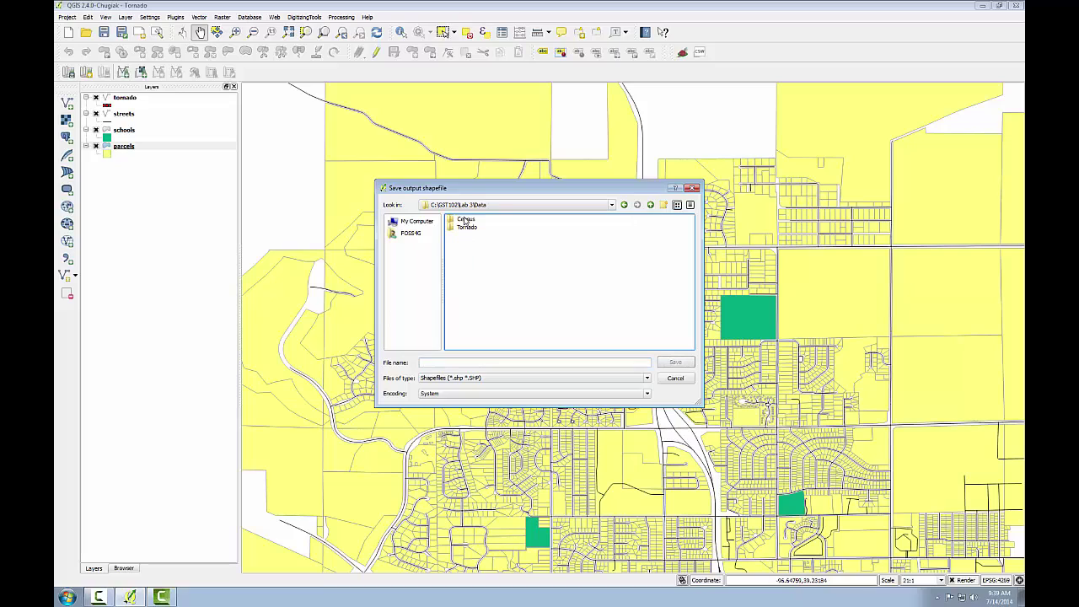
left_click(467, 229)
double_click(467, 230)
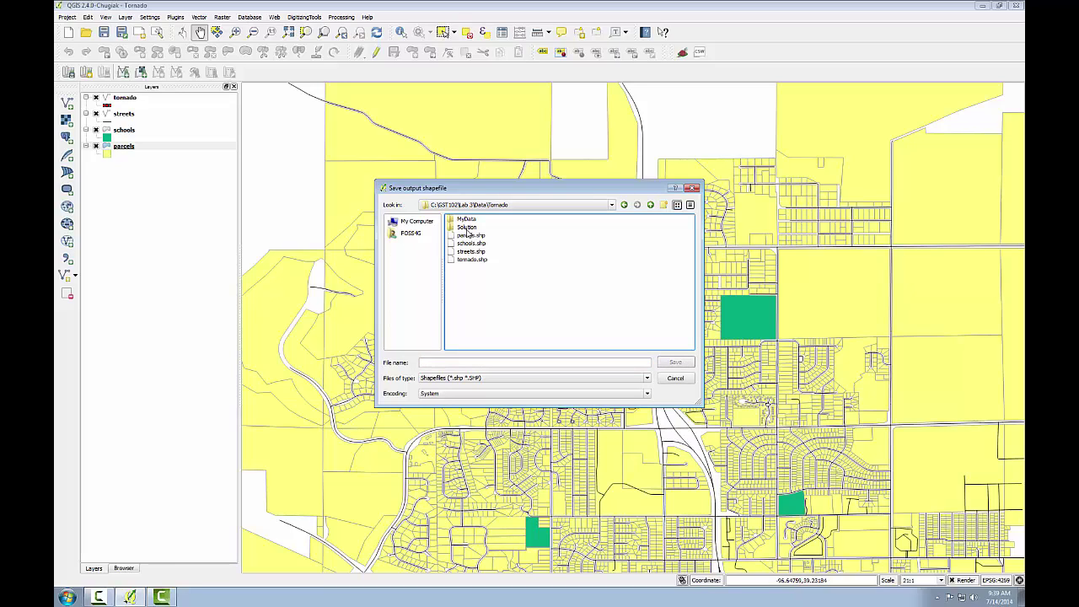
double_click(468, 219)
Save the buffer as tornadobuffer.shp, add the result to the map, and run it
left_click(460, 362)
type("torn")
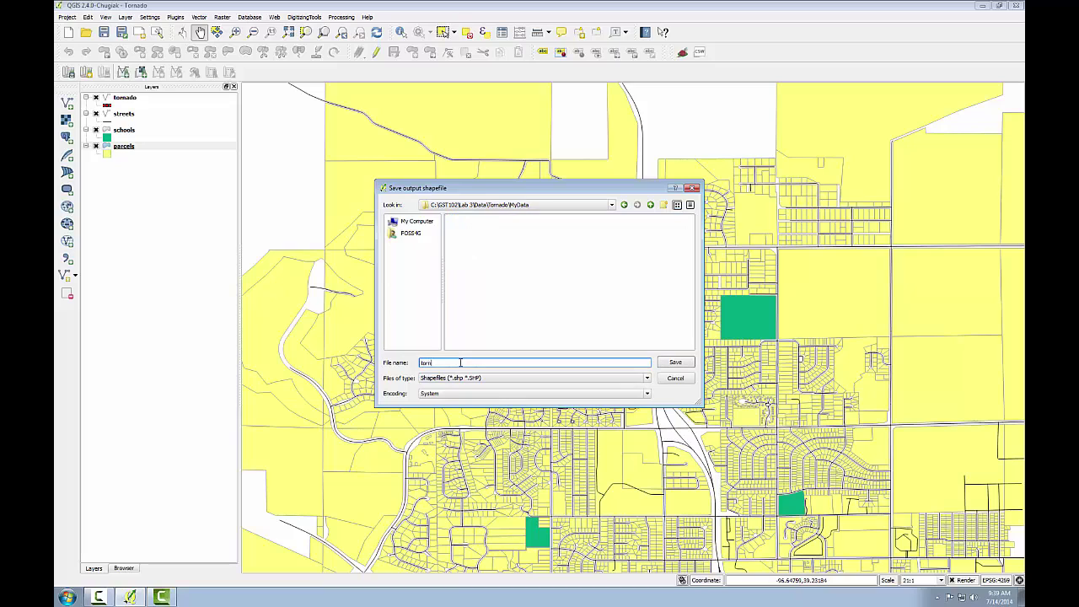
type("adobuffer.shp")
key("Return")
left_click(459, 358)
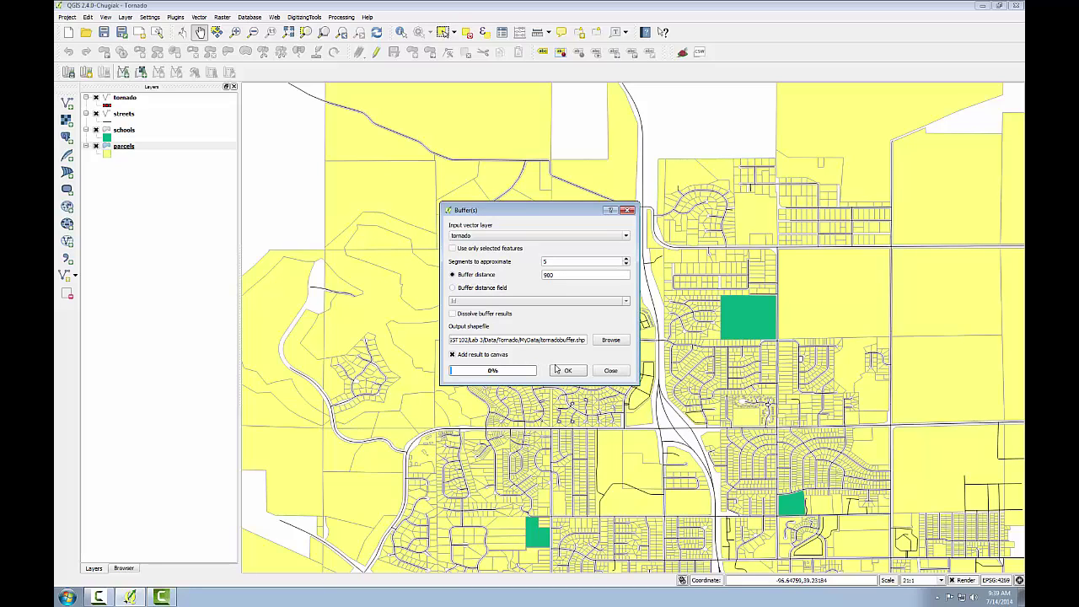
left_click(567, 371)
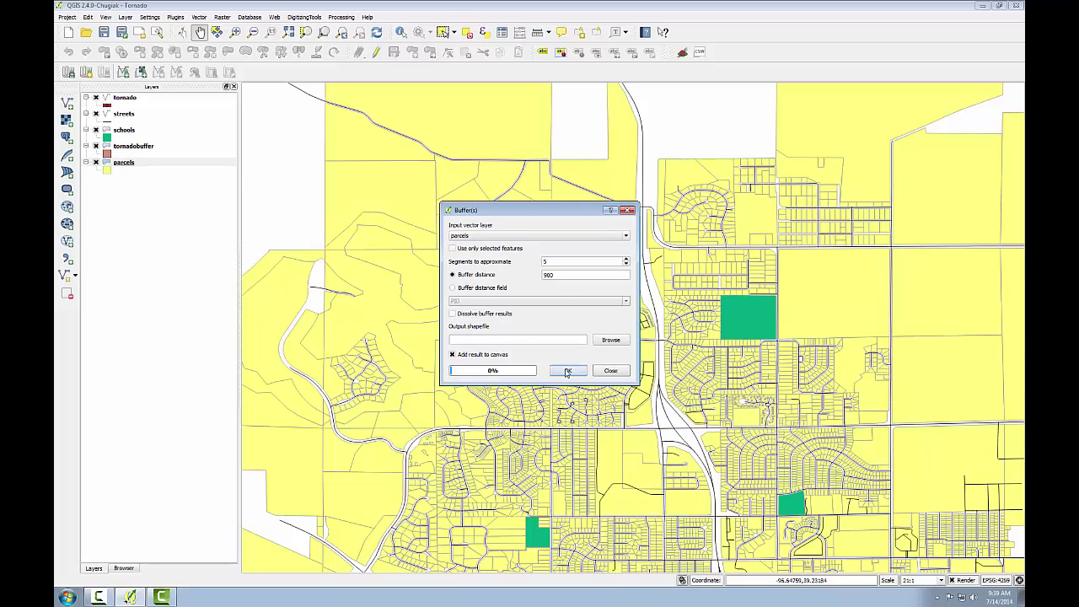
Close the Buffer(s) dialog and make tornadobuffer the current layer
left_click(618, 373)
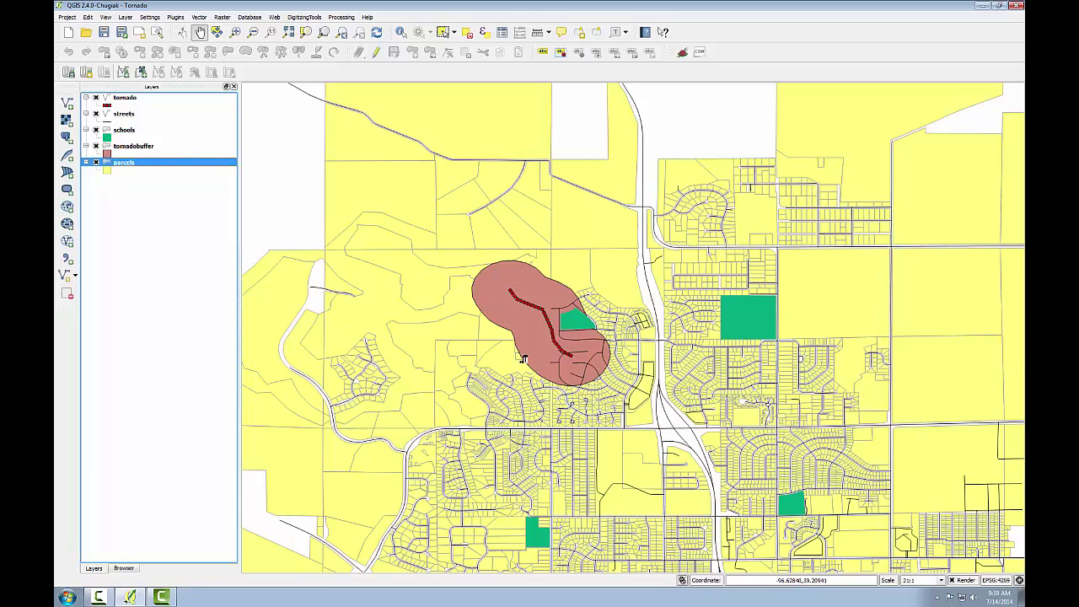
key("Up")
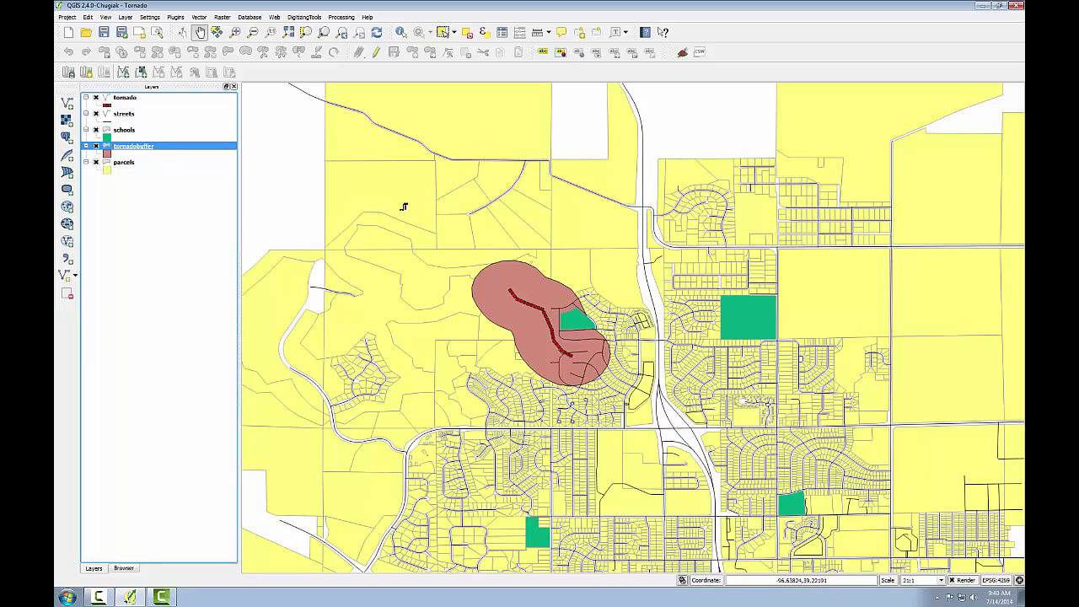
Set the tornadobuffer layer's style transparency to 51% and apply it
double_click(134, 149)
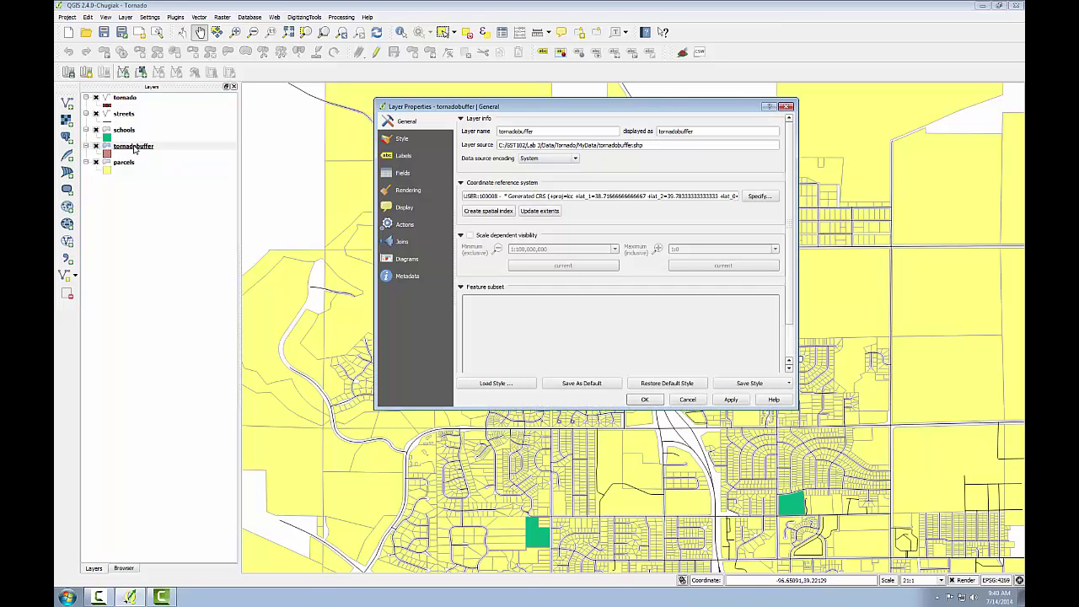
left_click(413, 141)
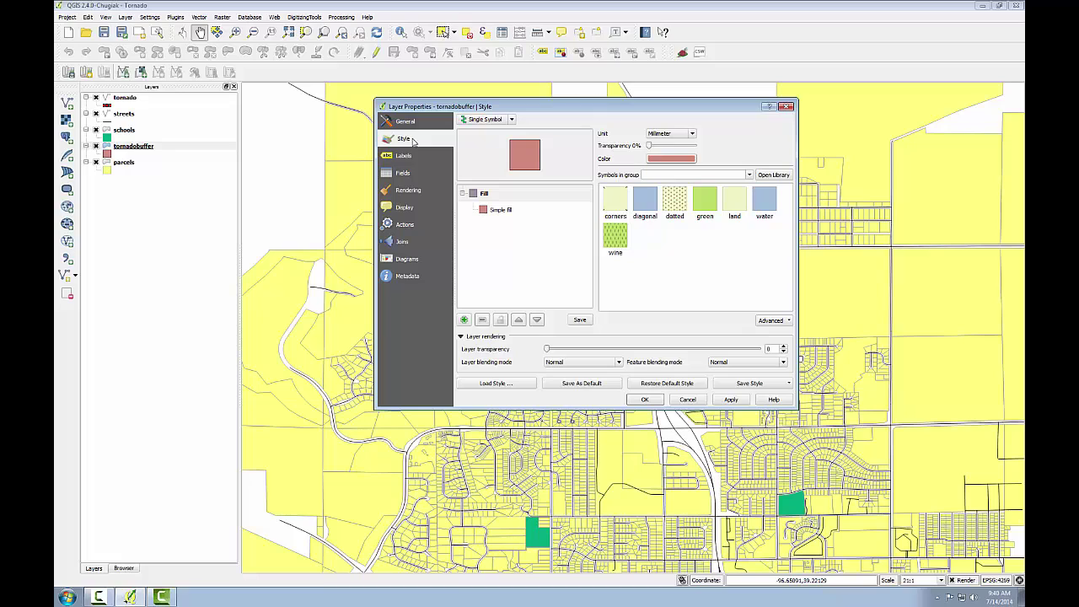
left_click_drag(650, 149, 677, 153)
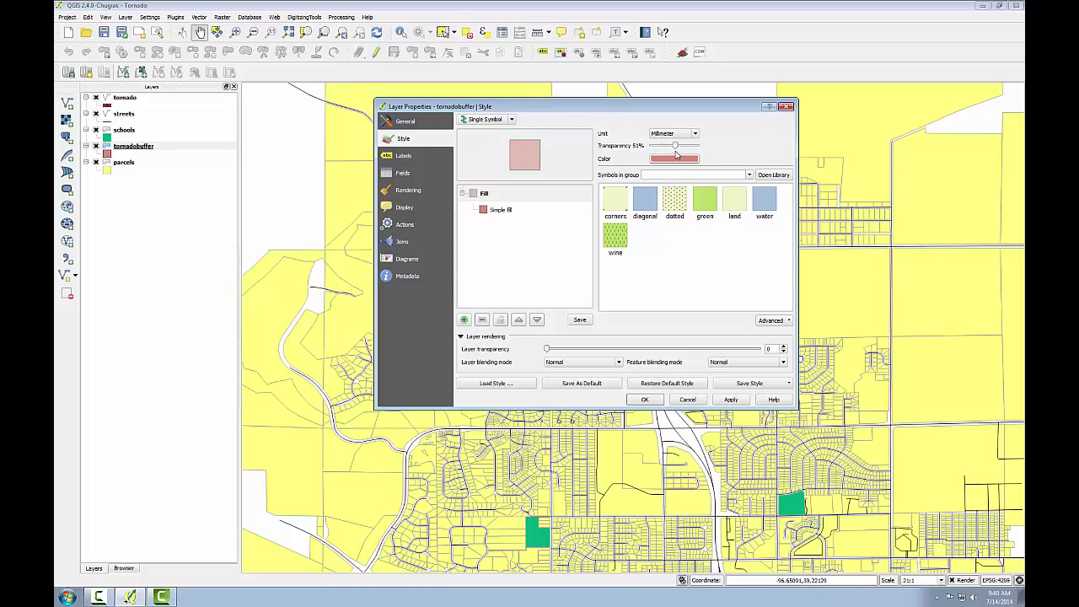
left_click(661, 402)
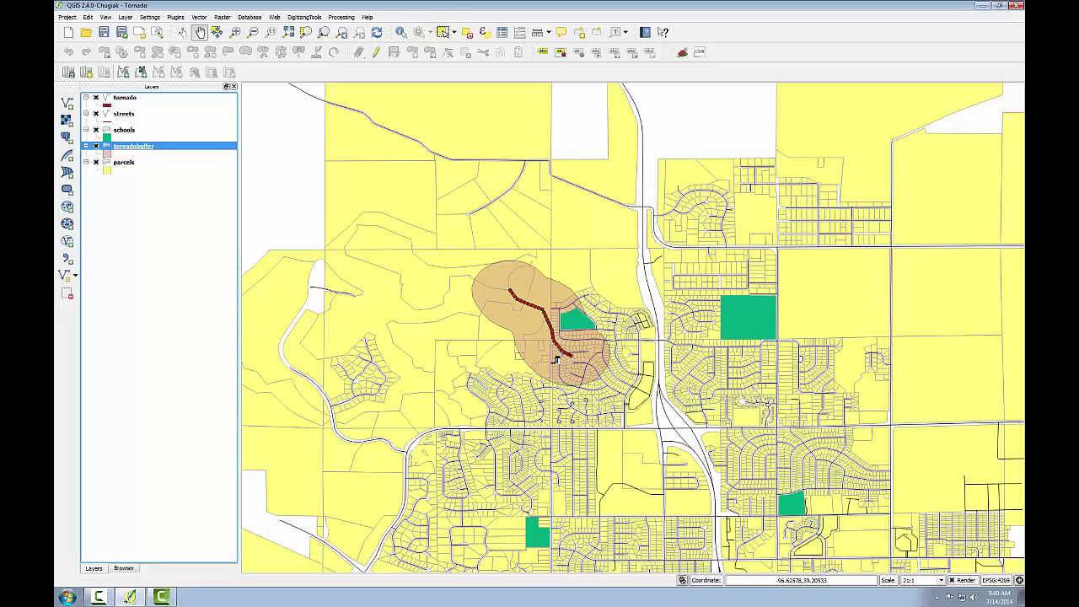
Select the parcels that intersect tornadobuffer with Select by location, then close it
left_click(199, 17)
mouse_move(216, 49)
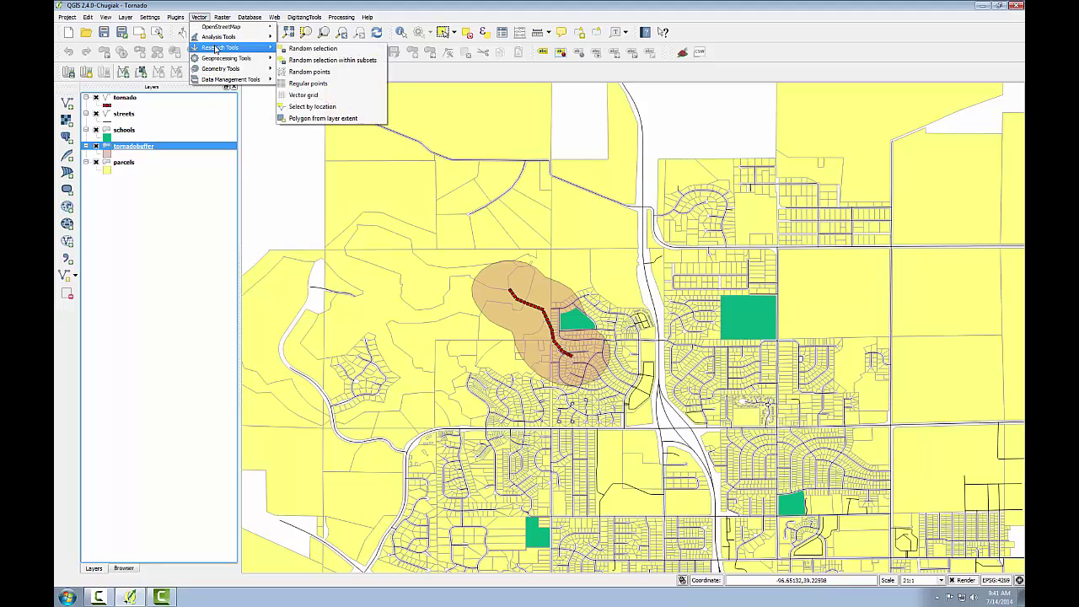
left_click(325, 108)
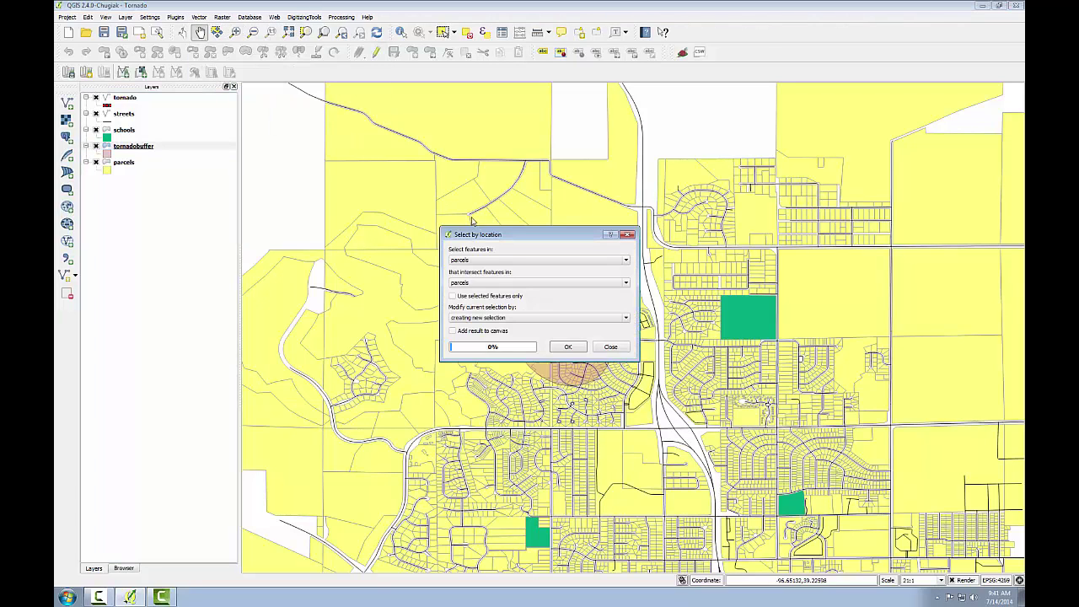
left_click_drag(392, 161, 355, 128)
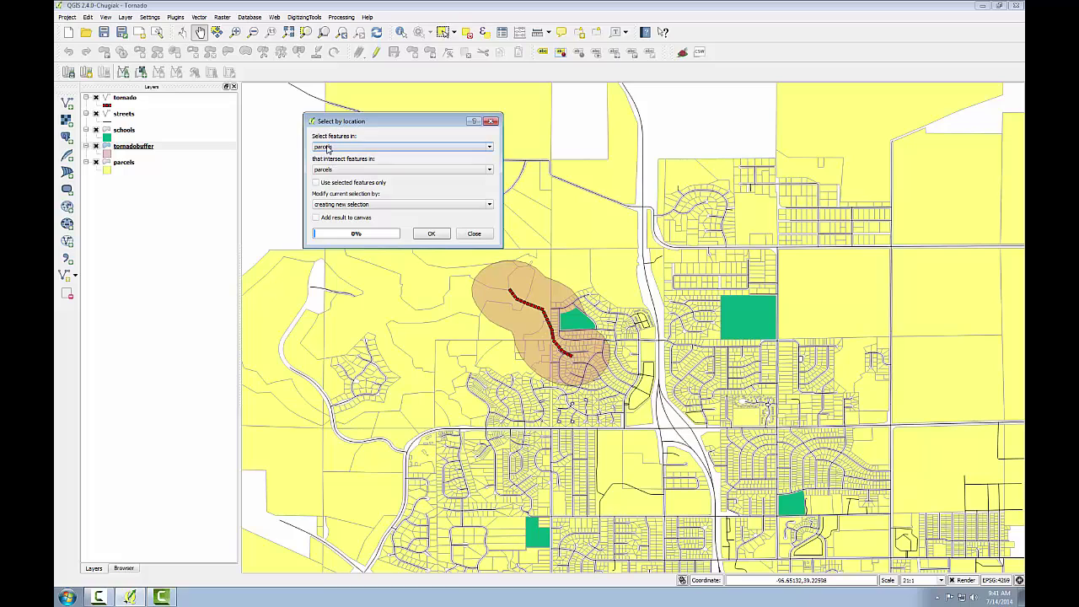
left_click(348, 170)
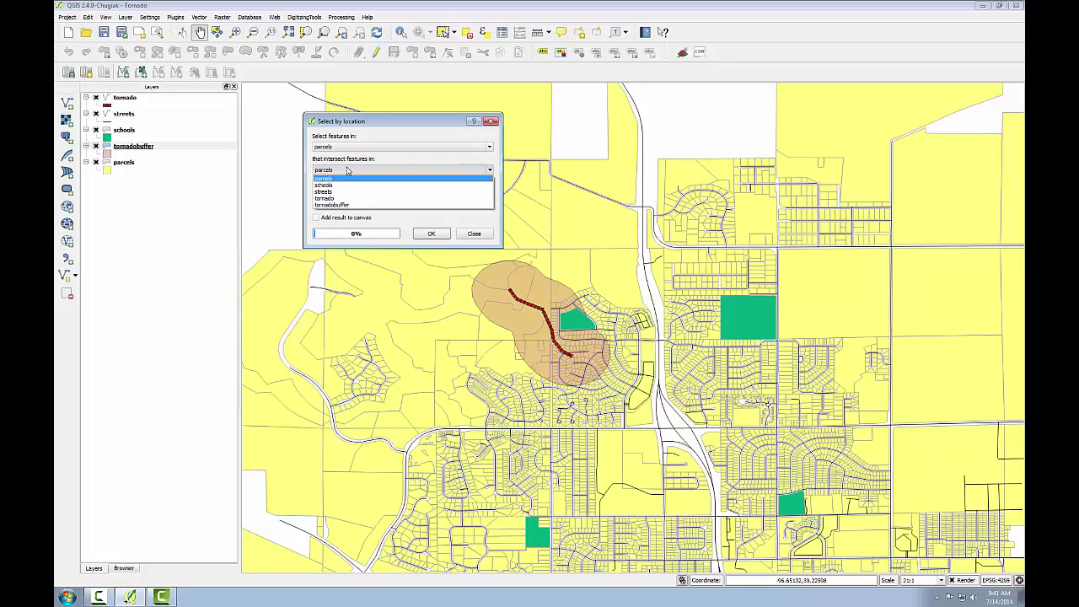
left_click(333, 205)
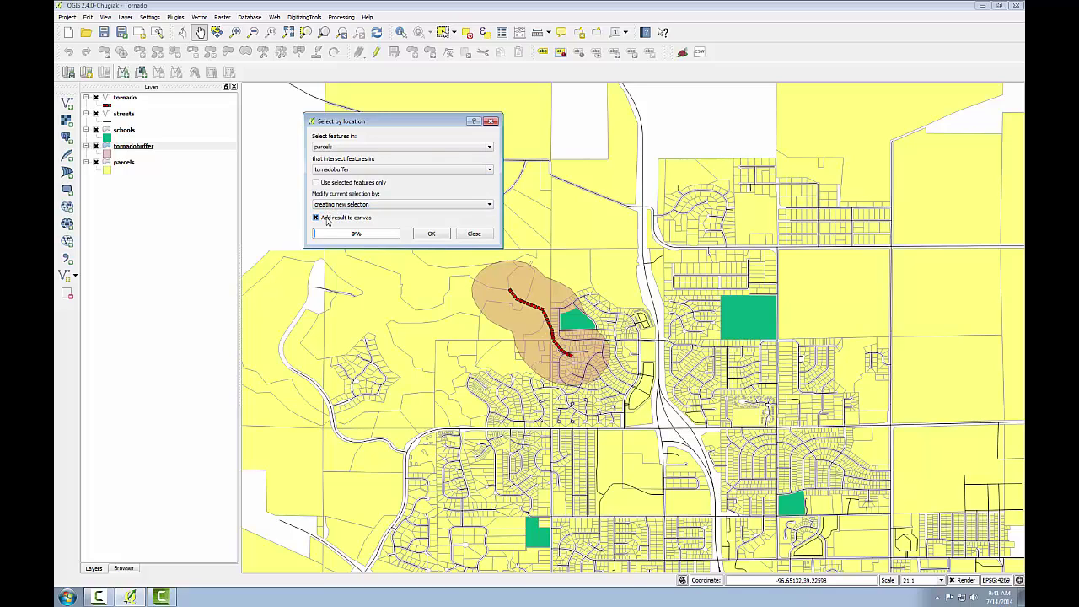
left_click(431, 235)
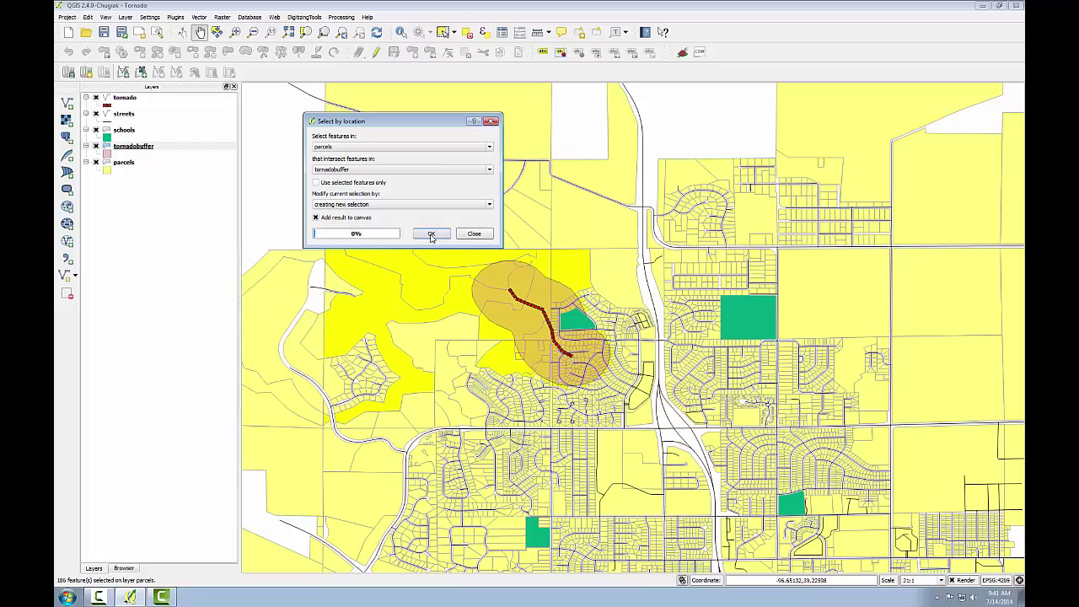
left_click(470, 234)
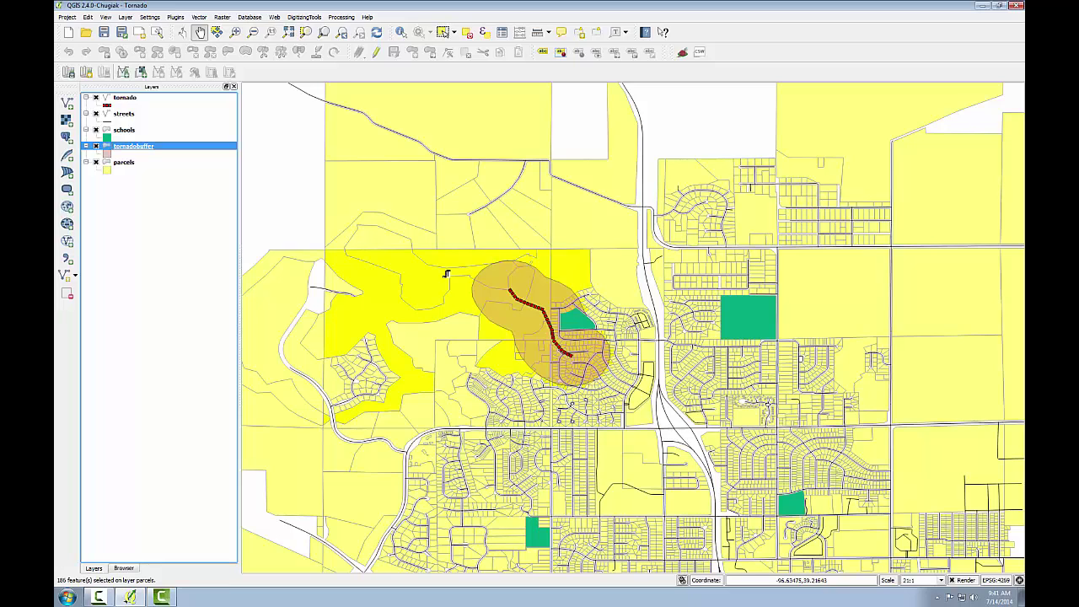
Change the selection colour to purple in Project Properties > General
left_click(66, 17)
left_click(93, 110)
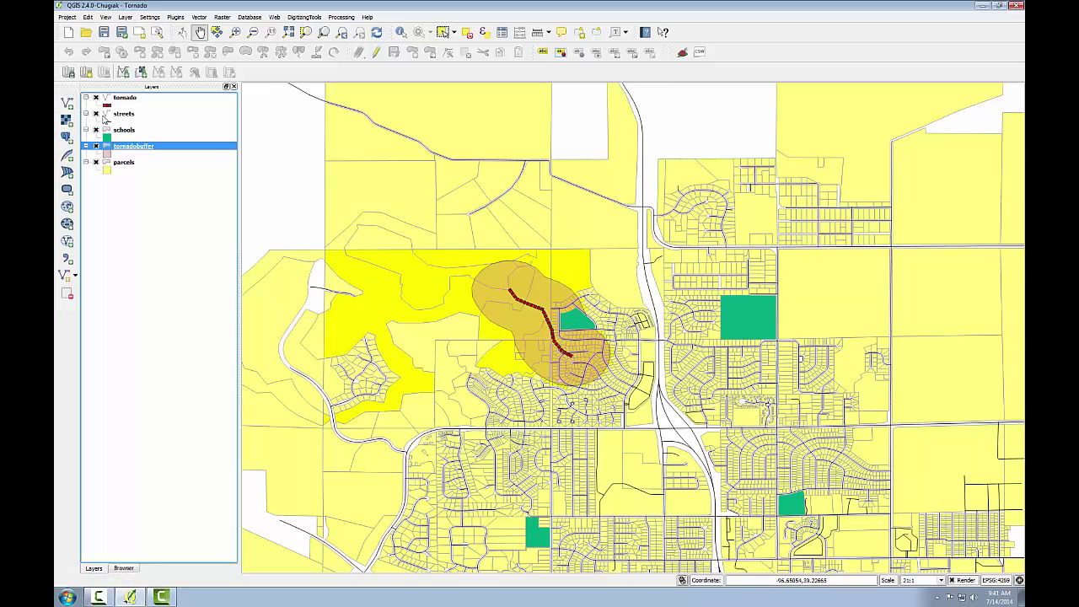
left_click(276, 85)
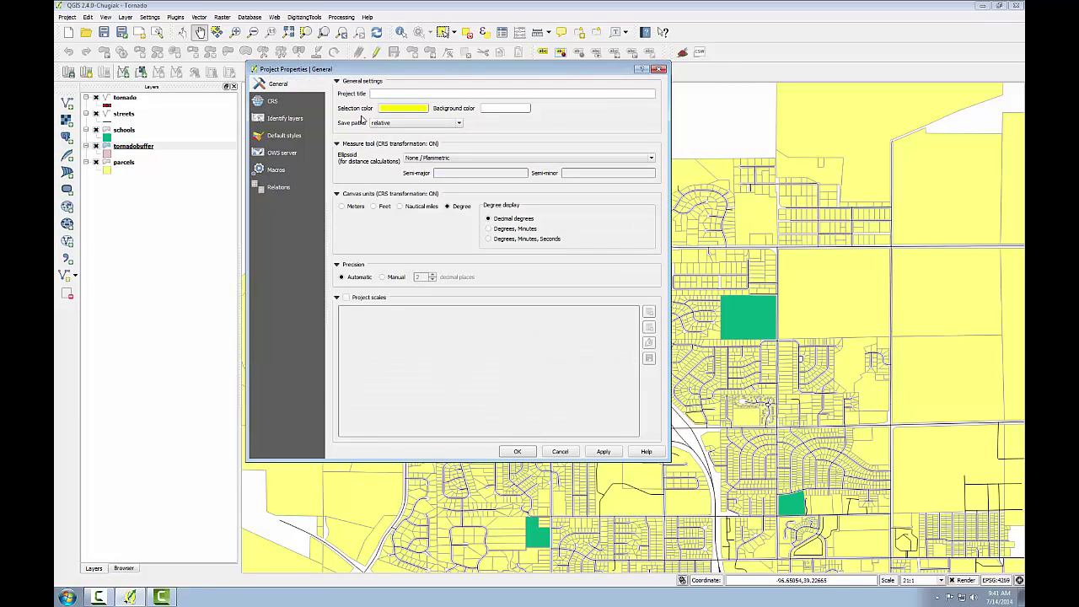
left_click(403, 109)
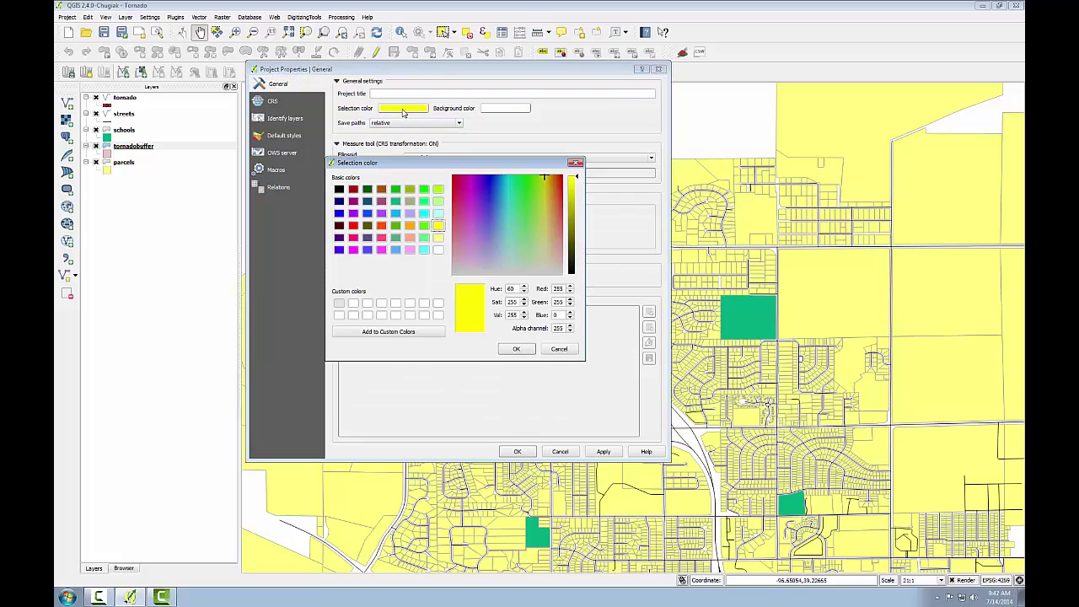
left_click(353, 214)
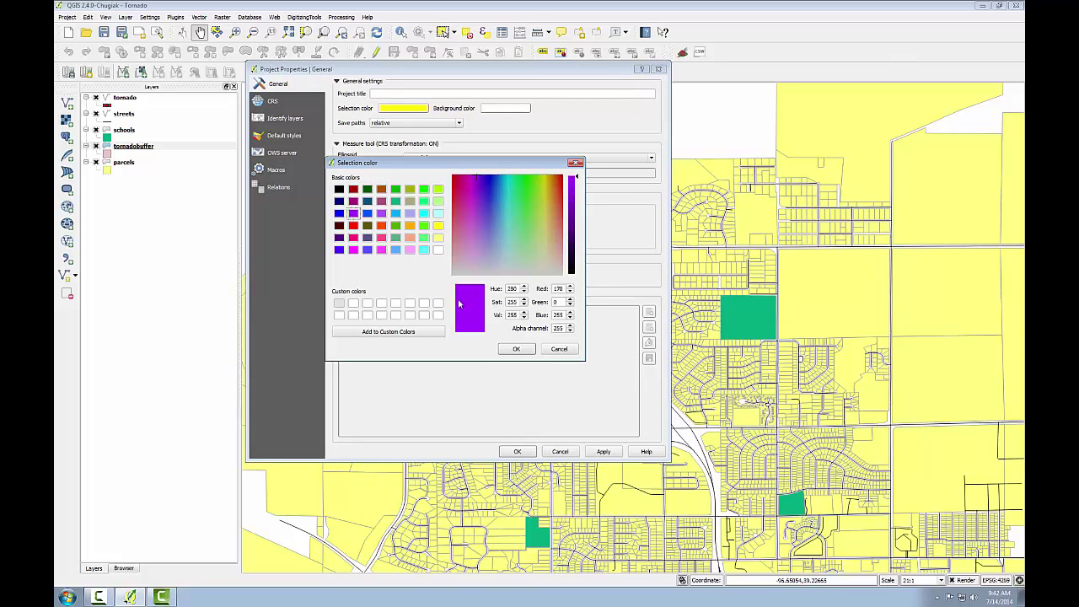
left_click(516, 349)
left_click(517, 451)
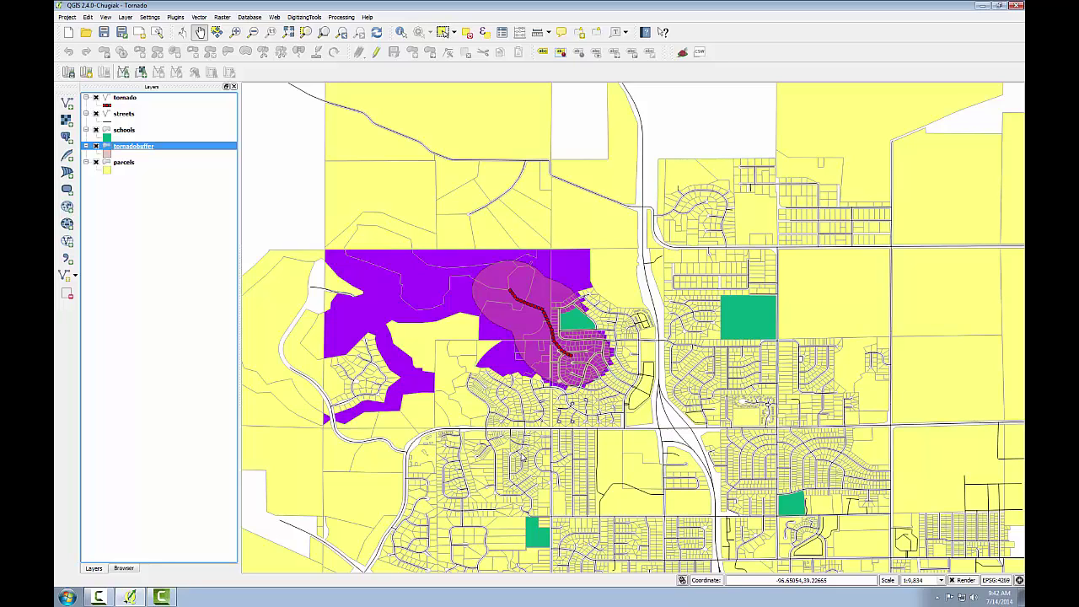
right_click(127, 162)
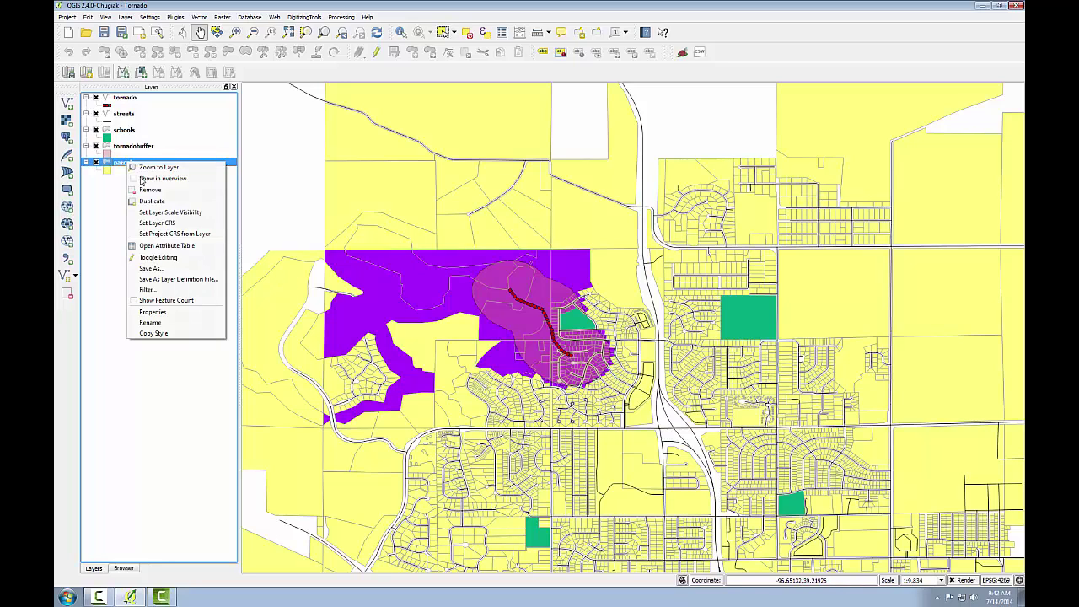
left_click(164, 245)
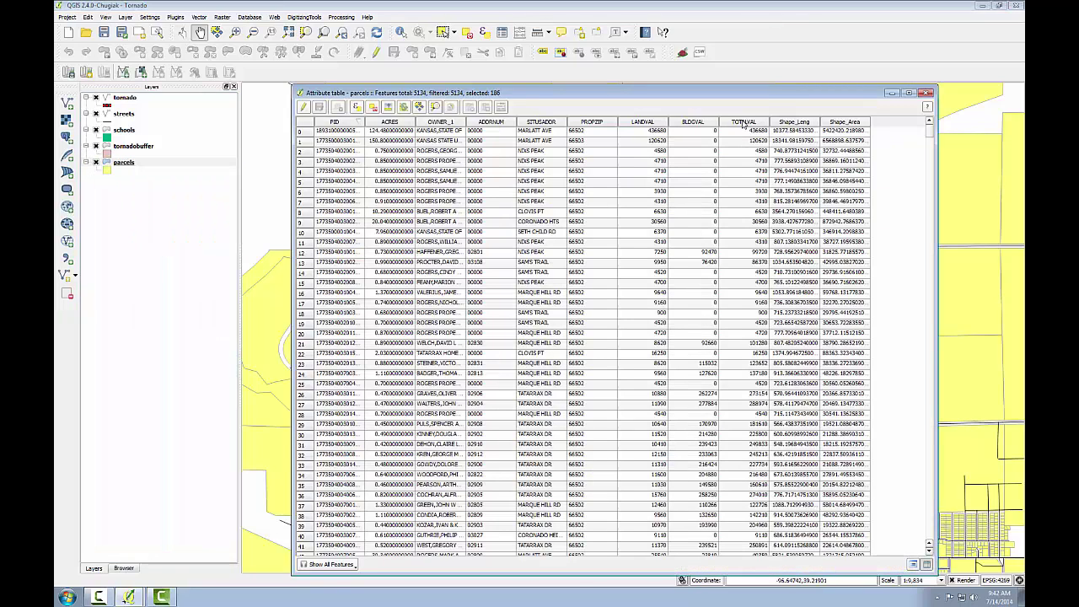
left_click(926, 92)
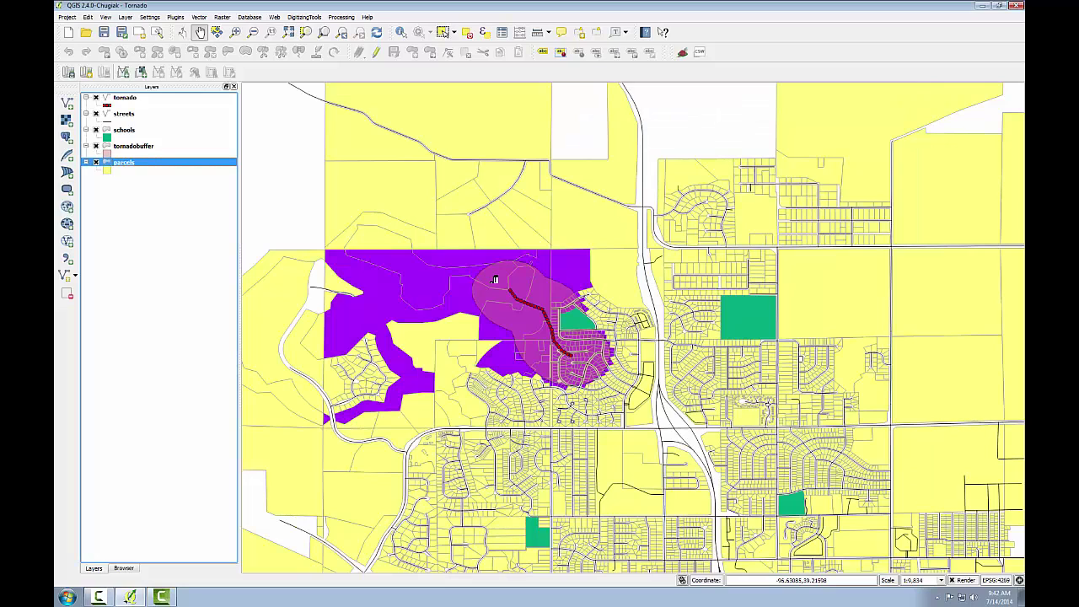
Run Basic statistics on TOTALVAL for the selected parcels only
left_click(199, 17)
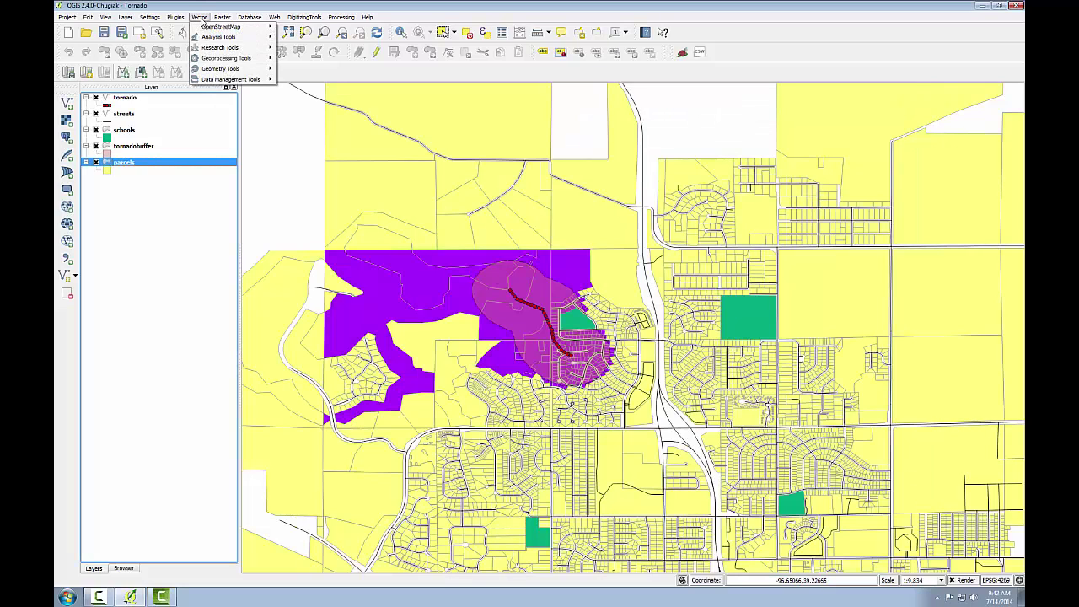
mouse_move(216, 38)
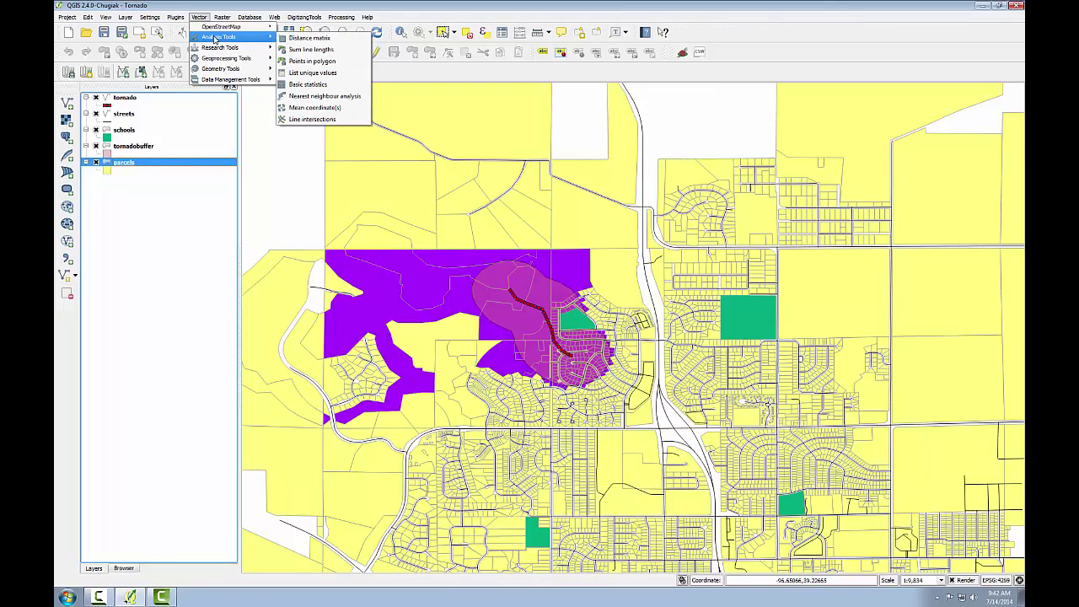
left_click(323, 85)
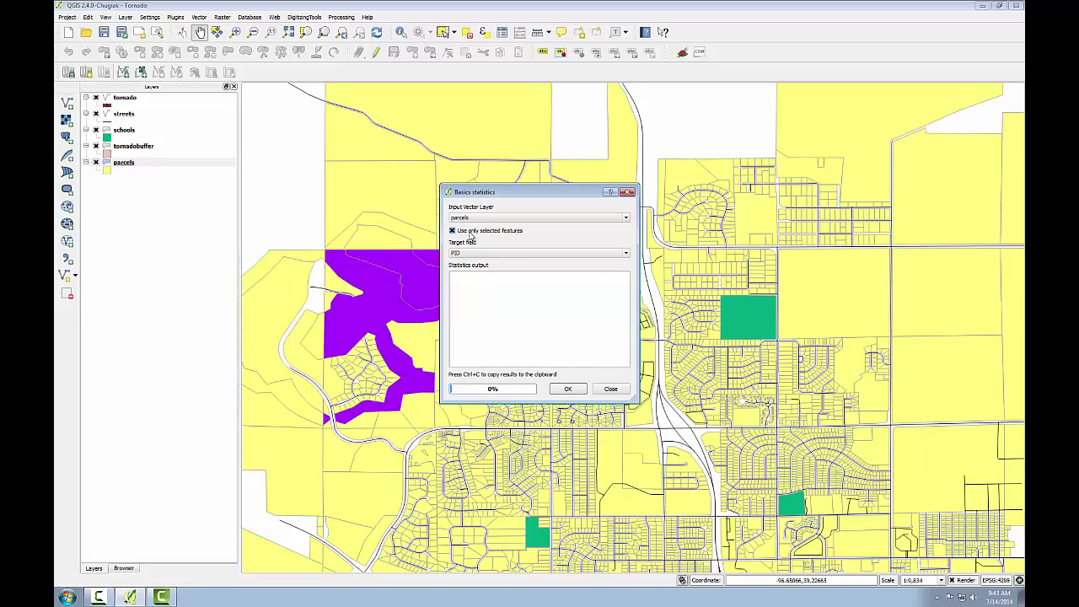
left_click(487, 254)
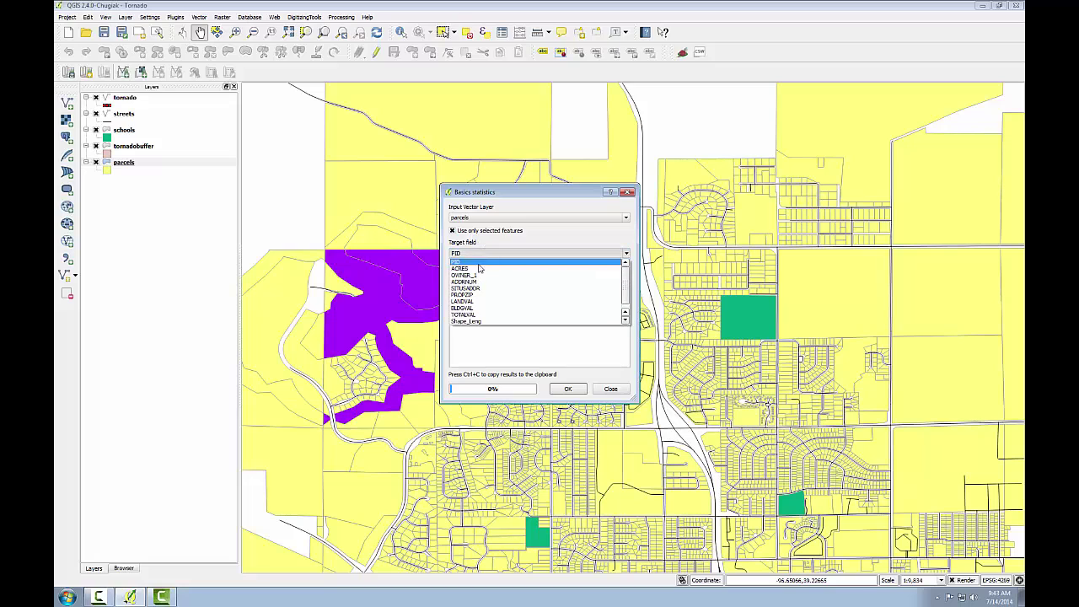
left_click(463, 314)
left_click(567, 389)
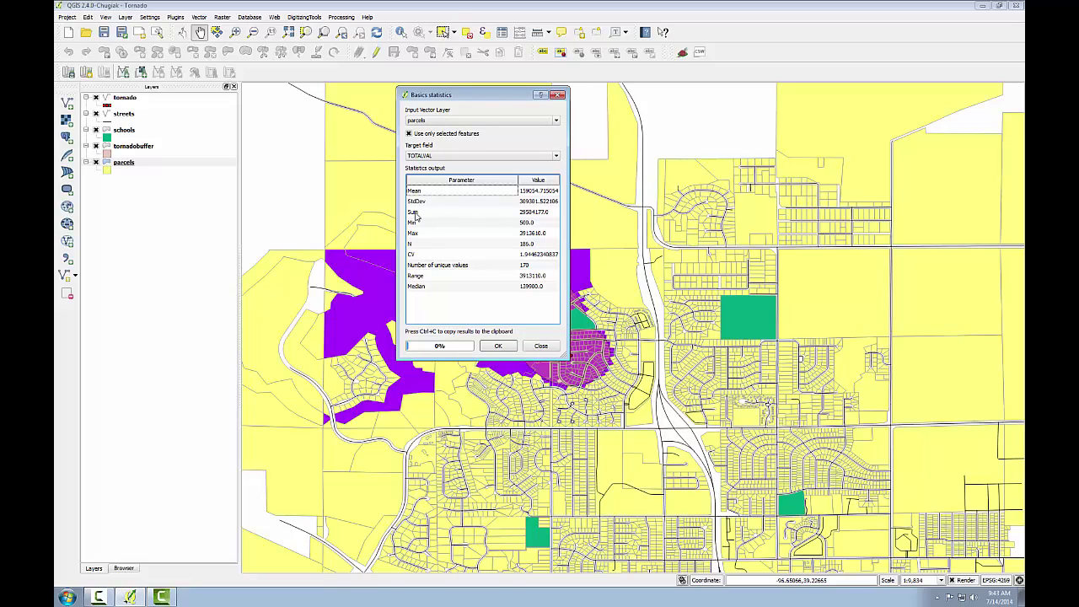
Review the sum (29584177.0), minimum, maximum and mean of TOTALVAL
left_click(544, 212)
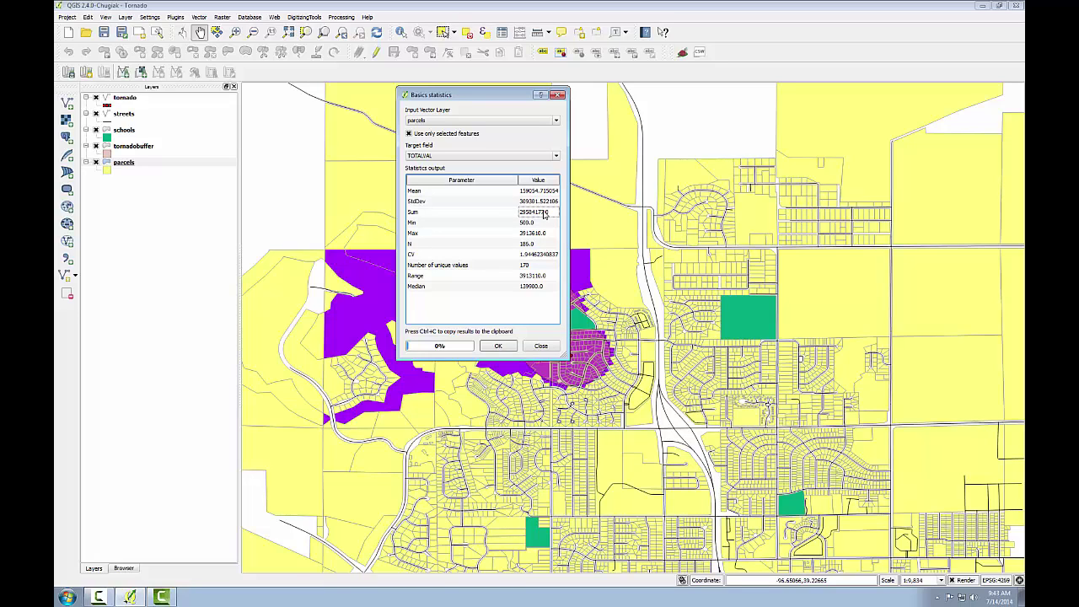
left_click(531, 224)
left_click(533, 234)
left_click(547, 193)
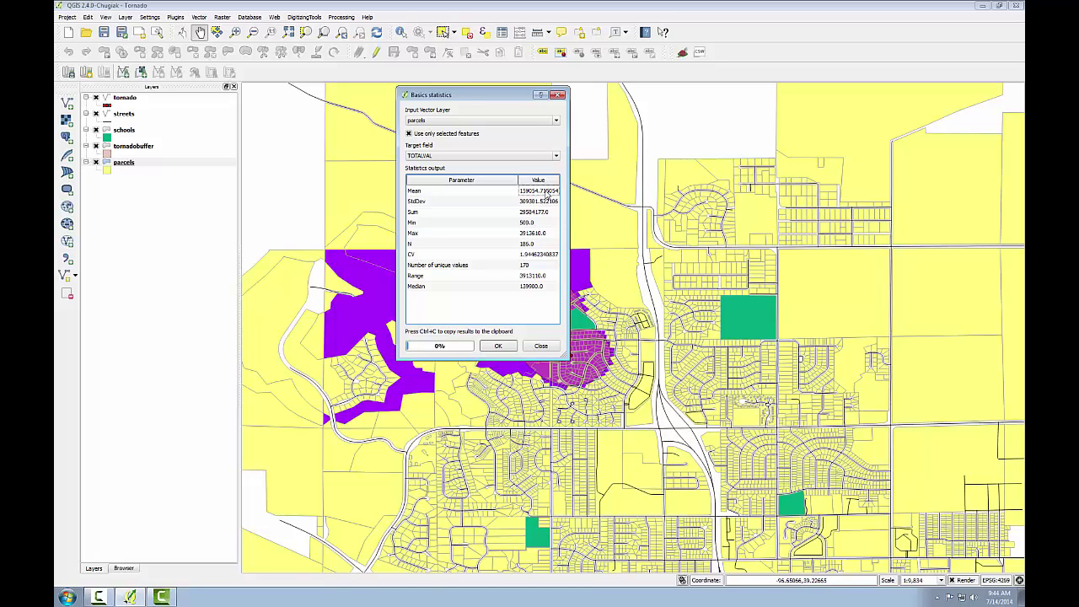